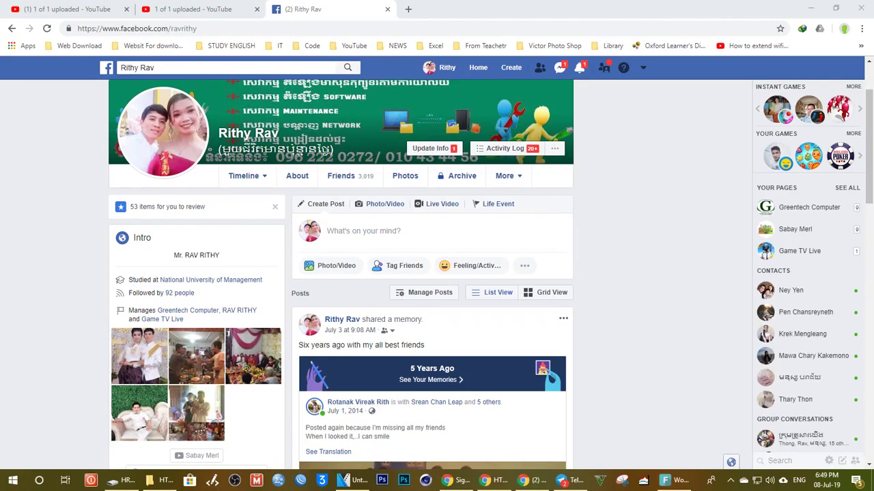
Scroll down the profile timeline and open the account menu listing managed pages and settings
{"action": "scroll", "coordinate": [193, 460], "scroll_direction": "down", "scroll_amount": 4}
{"action": "scroll", "coordinate": [193, 460], "scroll_direction": "down", "scroll_amount": 1}
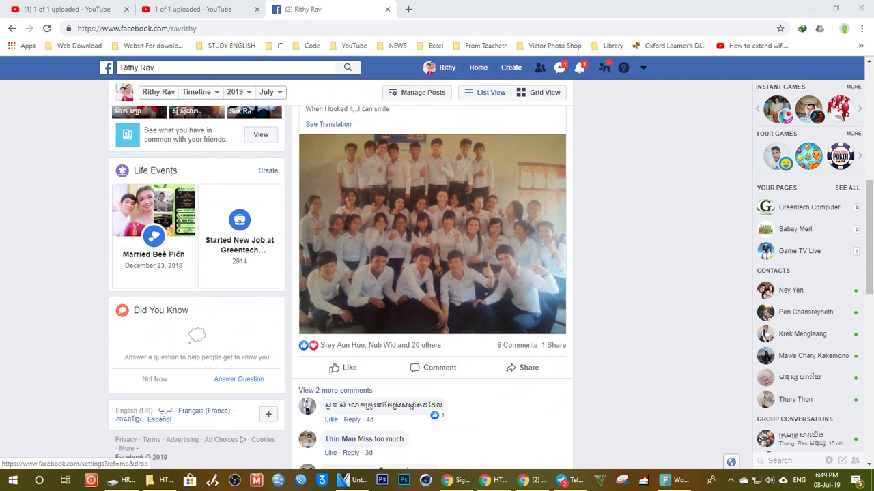
{"action": "left_click", "coordinate": [642, 68]}
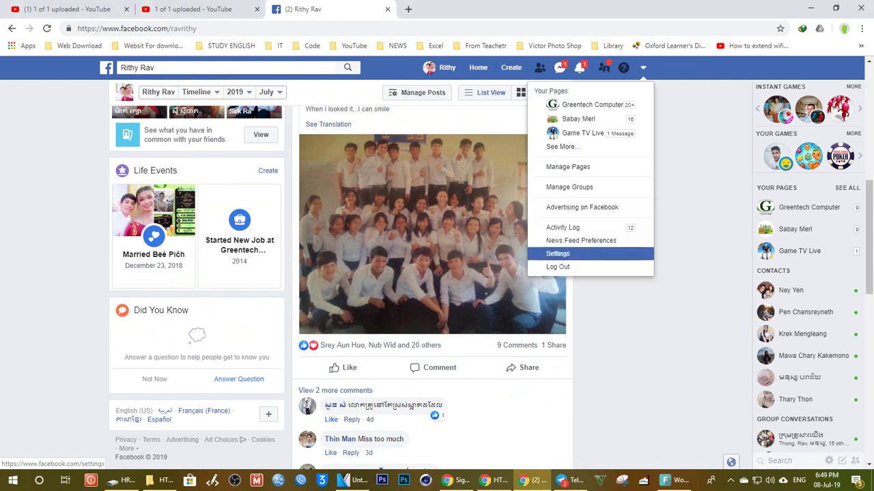
Go to Settings, open Security and Login, and scroll toward Two-Factor Authentication
{"action": "left_click", "coordinate": [557, 253]}
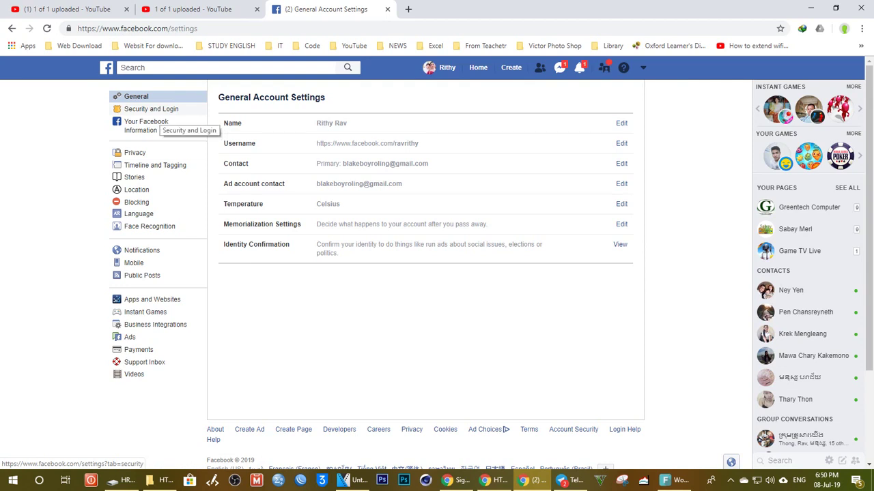
{"action": "left_click", "coordinate": [151, 109]}
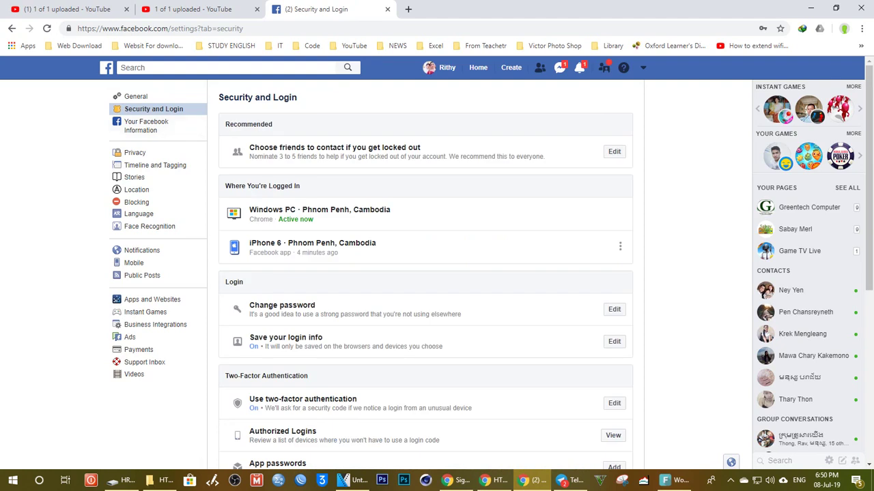
{"action": "scroll", "coordinate": [423, 273], "scroll_direction": "down", "scroll_amount": 2}
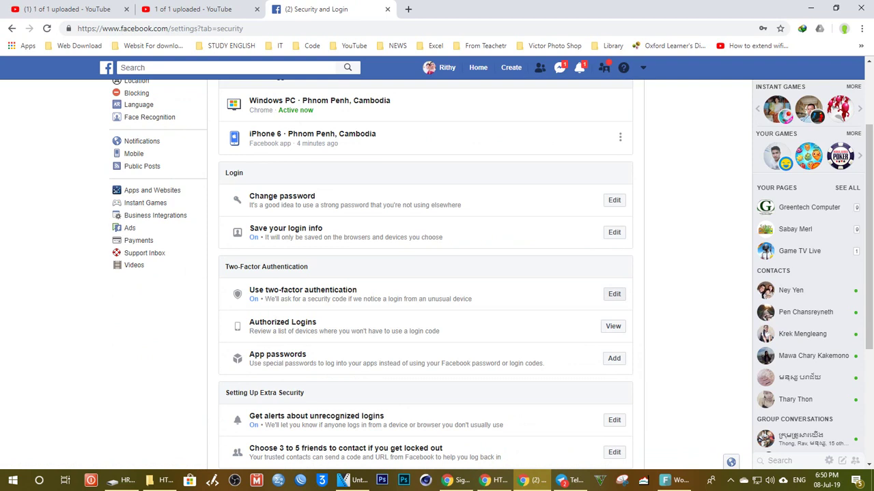
Edit two-factor authentication and review its security methods, highlighting the Recovery Codes heading
{"action": "left_click", "coordinate": [615, 294]}
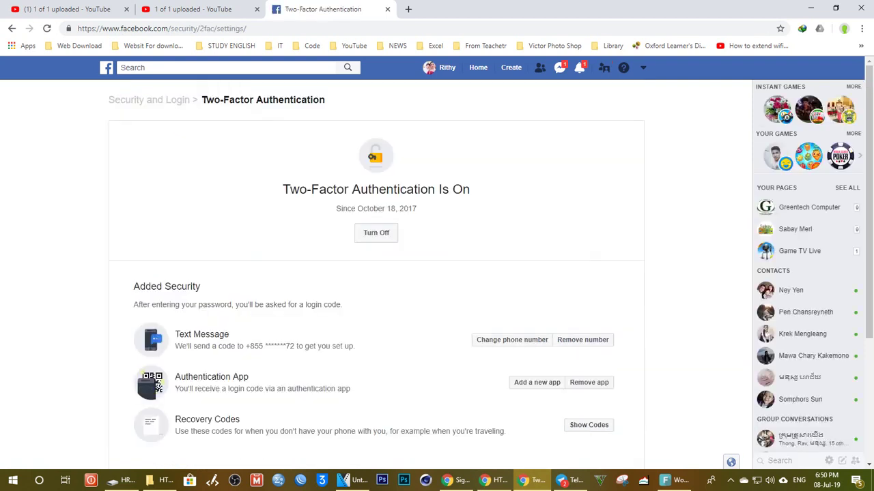
{"action": "scroll", "coordinate": [375, 273], "scroll_direction": "down", "scroll_amount": 2}
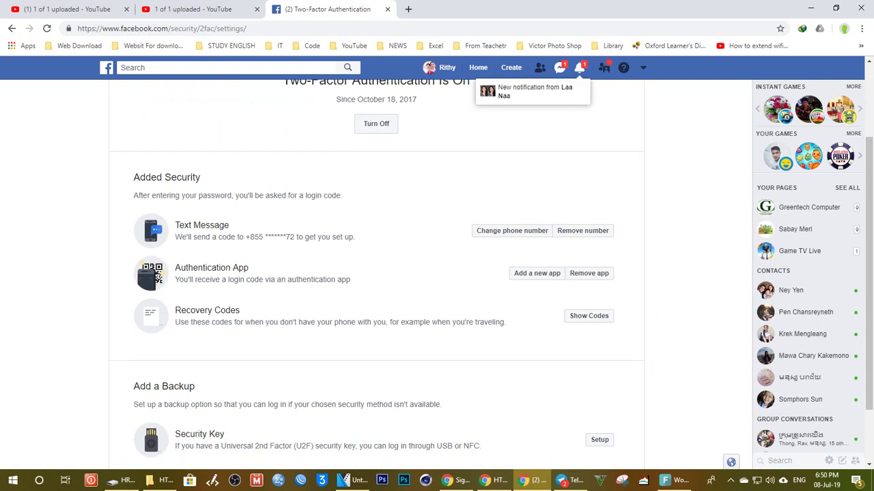
{"action": "scroll", "coordinate": [375, 273], "scroll_direction": "up", "scroll_amount": 2}
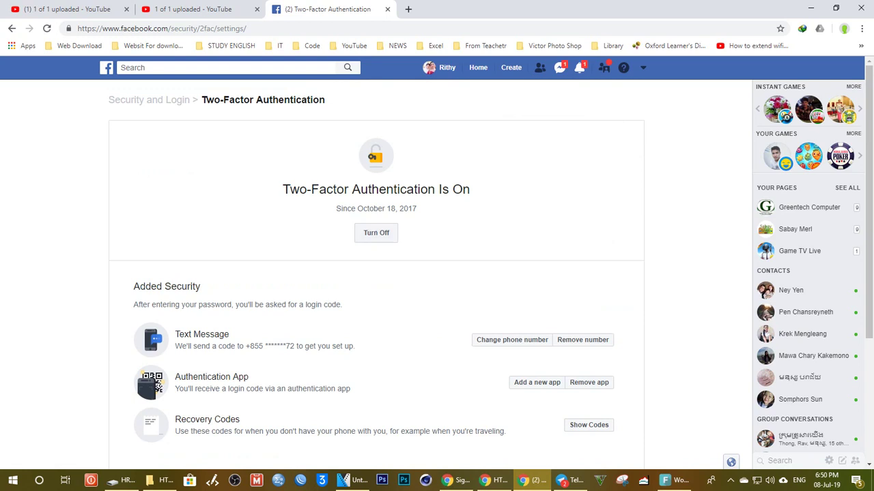
{"action": "scroll", "coordinate": [375, 273], "scroll_direction": "down", "scroll_amount": 1}
{"action": "scroll", "coordinate": [376, 273], "scroll_direction": "down", "scroll_amount": 1}
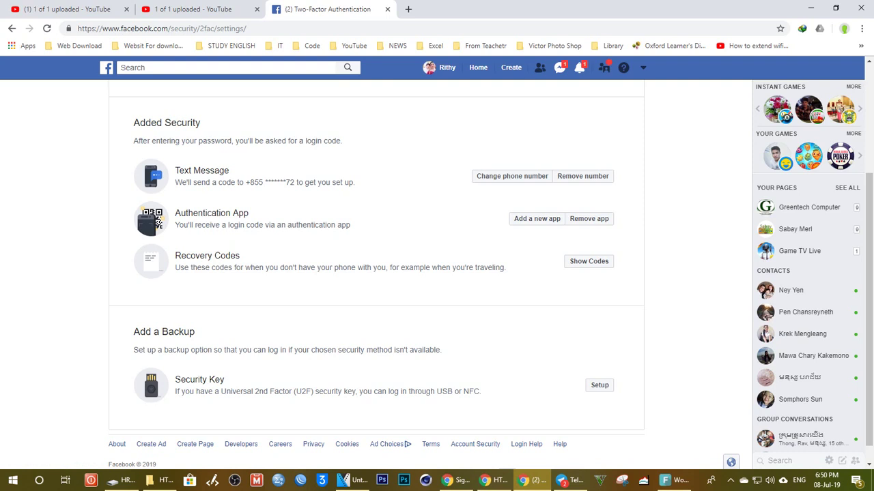
{"action": "left_click_drag", "start_coordinate": [175, 256], "coordinate": [240, 256]}
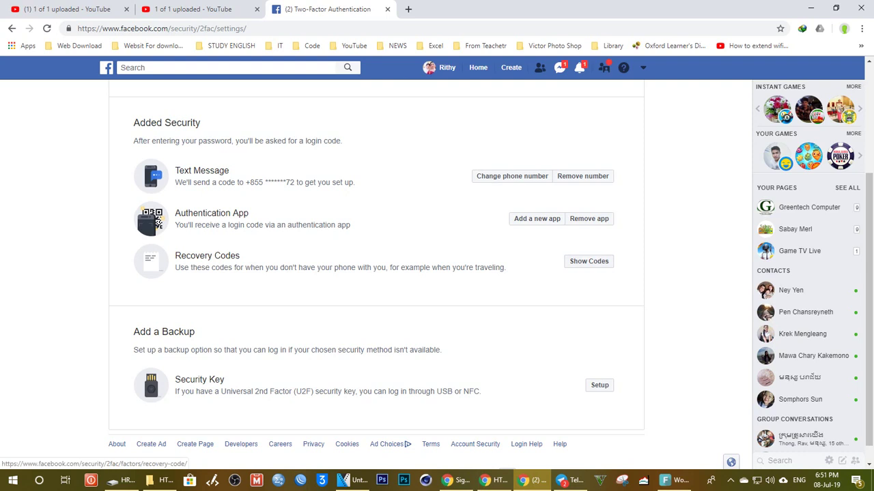
{"action": "scroll", "coordinate": [376, 273], "scroll_direction": "down", "scroll_amount": 1}
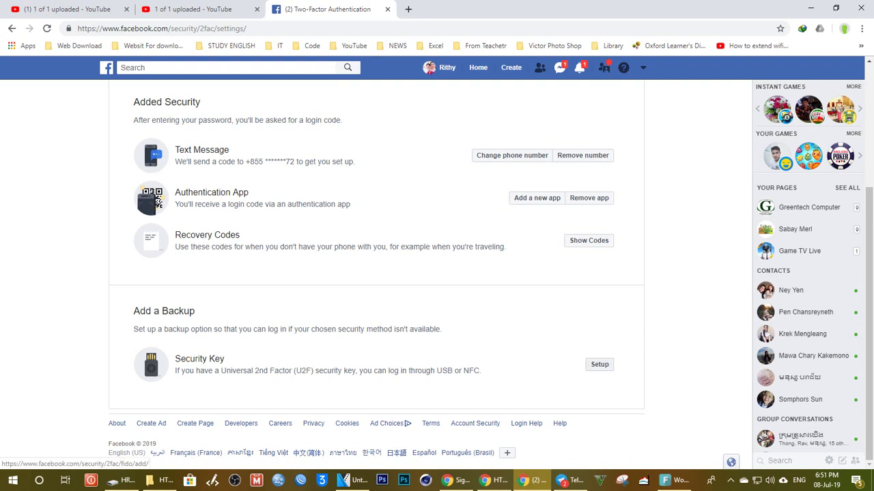
{"action": "left_click", "coordinate": [599, 365]}
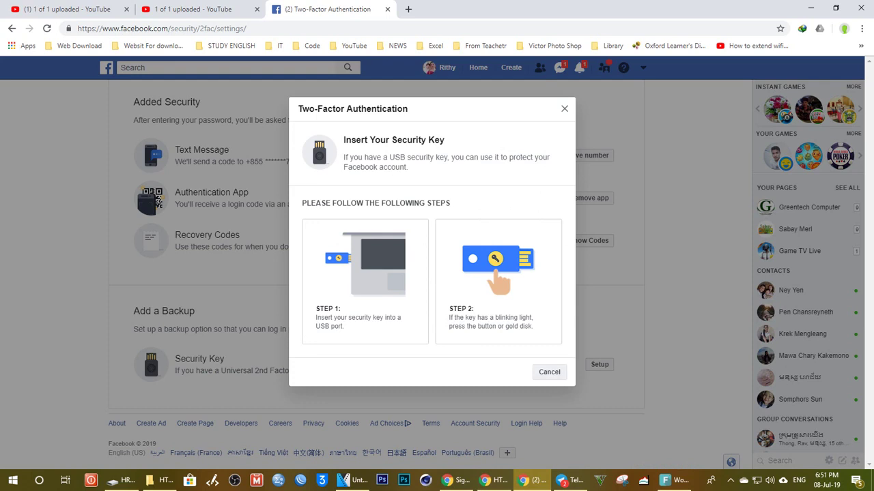
{"action": "key", "text": "Escape"}
{"action": "scroll", "coordinate": [376, 273], "scroll_direction": "up", "scroll_amount": 3}
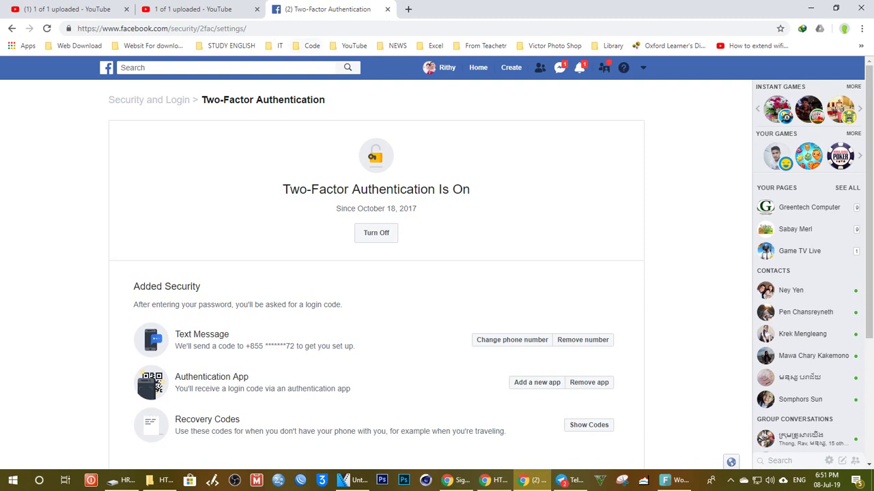
Go to google.com and search for 'password kaspersky' using the autocomplete suggestion
{"action": "key", "text": "ctrl+l"}
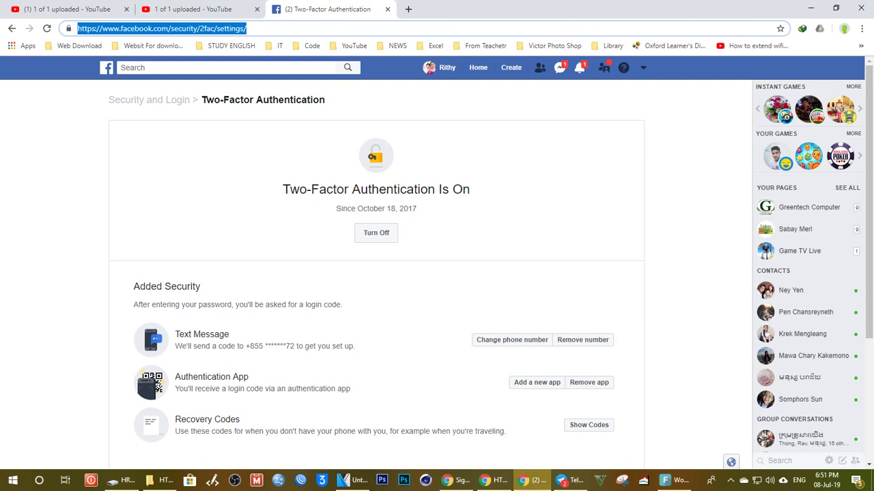
{"action": "type", "text": "g"}
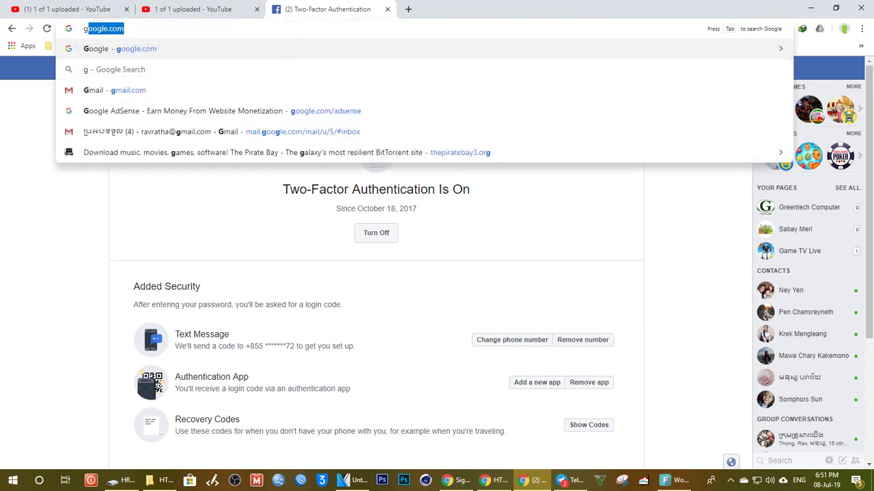
{"action": "type", "text": "o"}
{"action": "key", "text": "Return"}
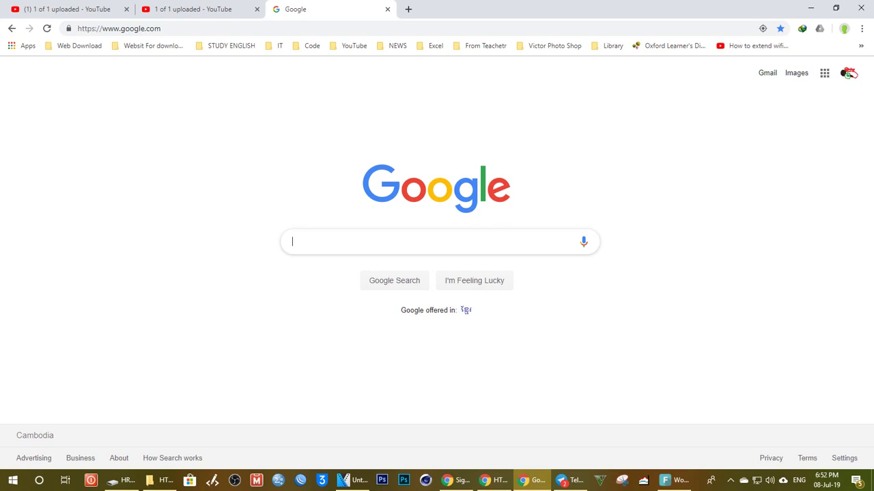
{"action": "type", "text": "pas"}
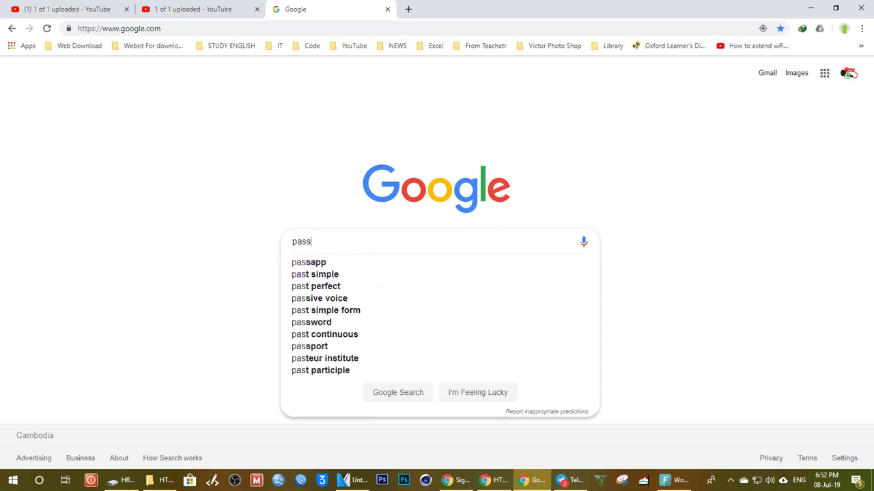
{"action": "type", "text": "s"}
{"action": "type", "text": "wo"}
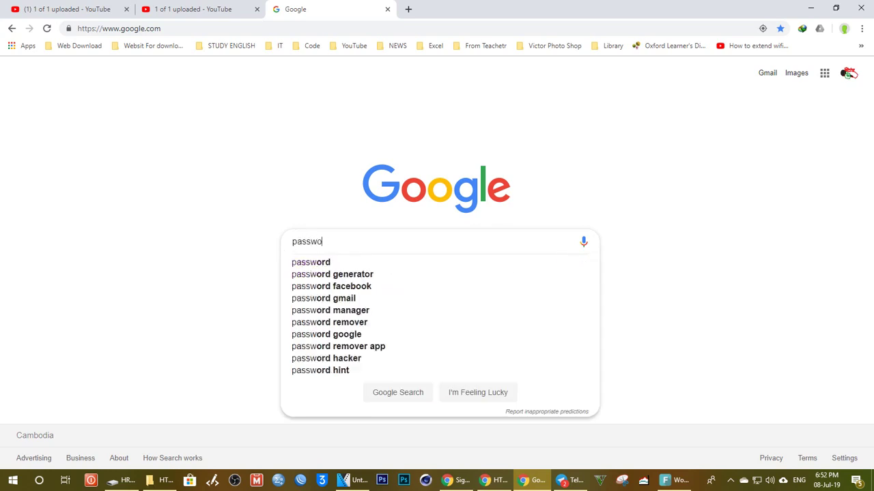
{"action": "type", "text": "rd "}
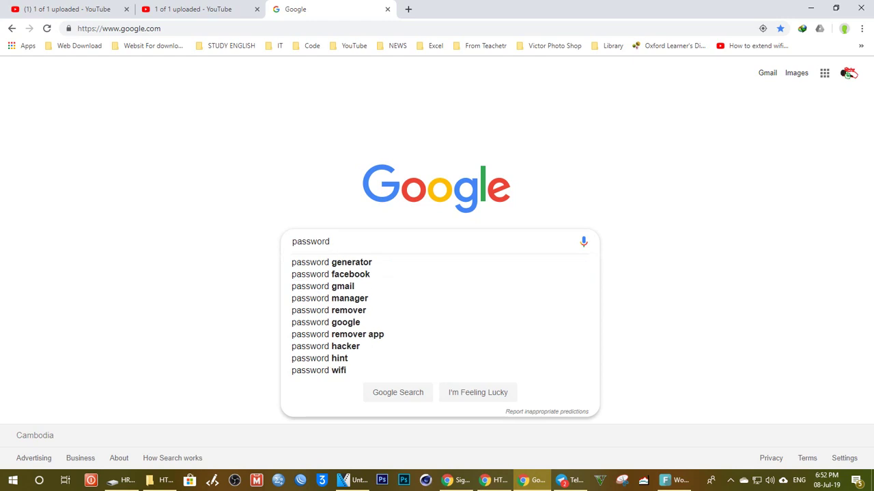
{"action": "type", "text": "k"}
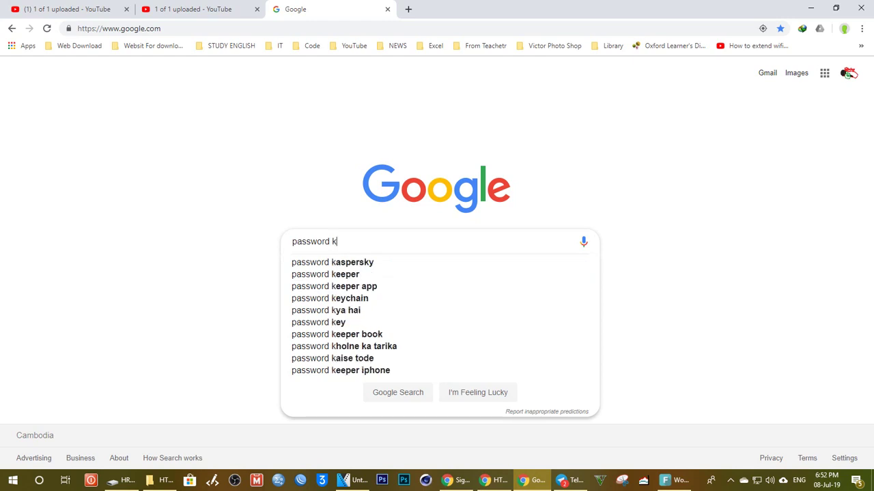
{"action": "key", "text": "Down"}
{"action": "key", "text": "Return"}
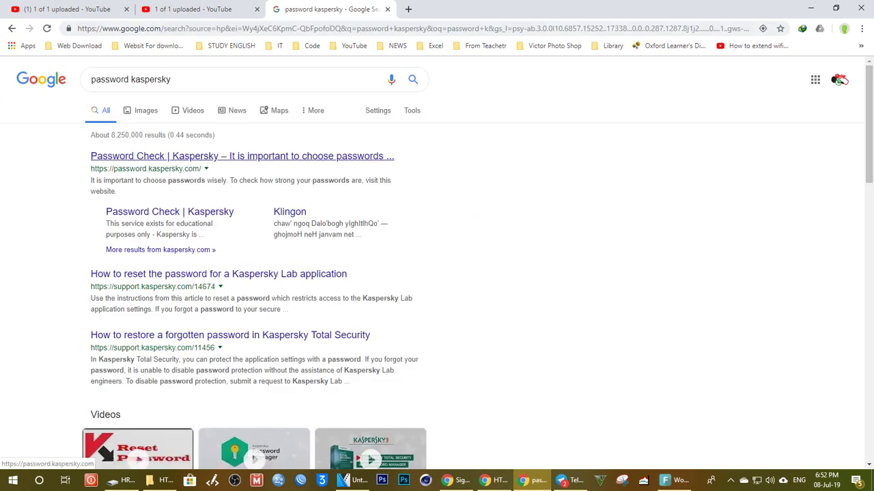
Open Kaspersky Password Check and test an 11-character sample password of digits and letters
{"action": "left_click", "coordinate": [204, 155]}
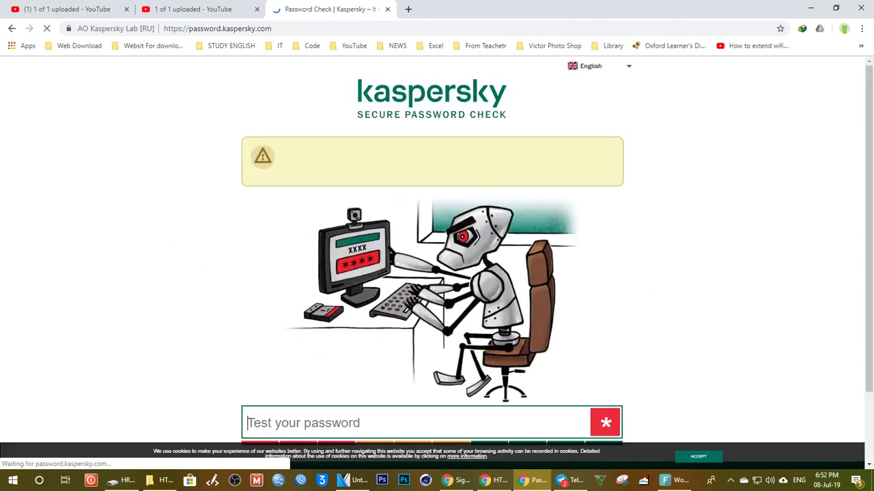
{"action": "scroll", "coordinate": [437, 260], "scroll_direction": "down", "scroll_amount": 2}
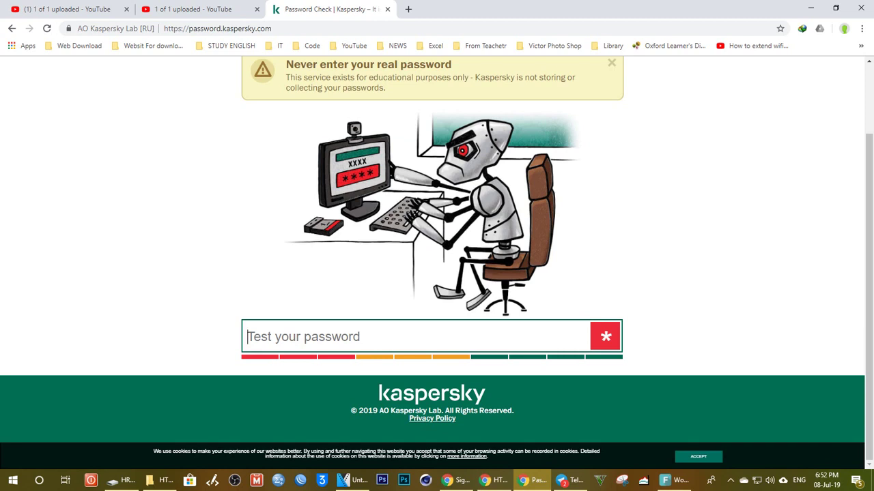
{"action": "type", "text": "111"}
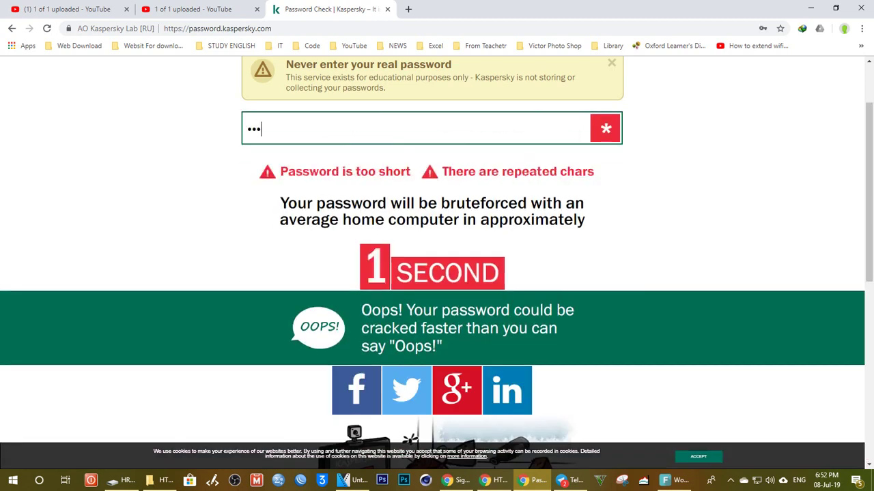
{"action": "type", "text": "1abc"}
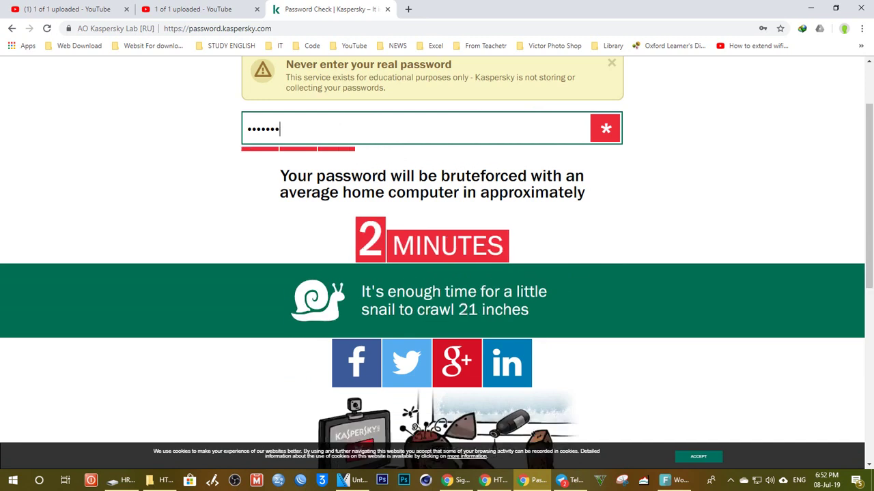
{"action": "type", "text": "deff"}
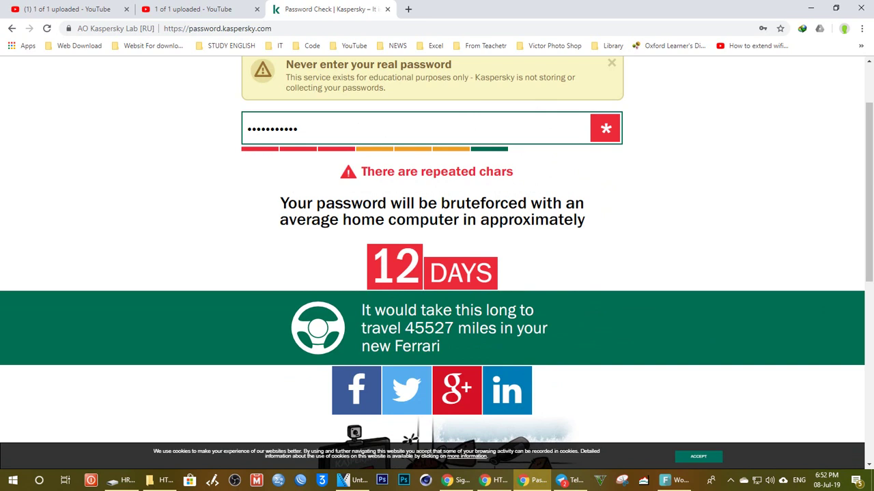
{"action": "key", "text": "BackSpace"}
Reload the checker and test a short sample password made of one repeated letter
{"action": "key", "text": "F5"}
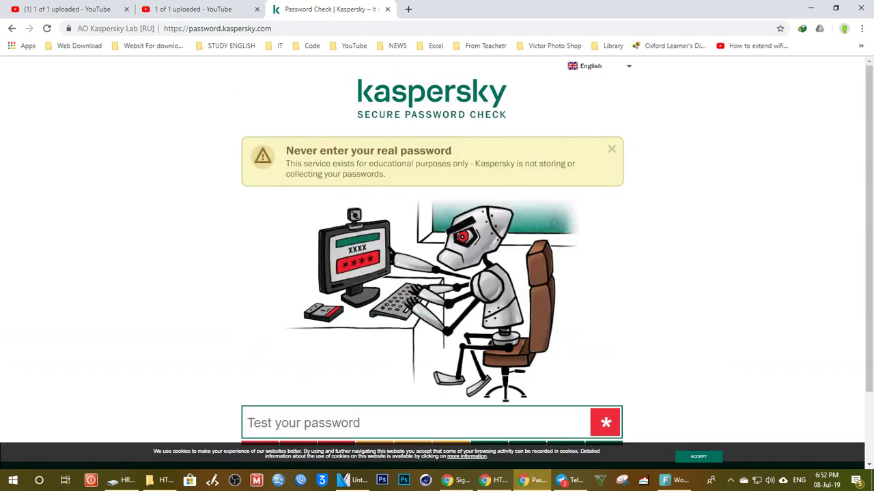
{"action": "type", "text": "a"}
{"action": "key", "text": "BackSpace"}
{"action": "type", "text": "aaaa"}
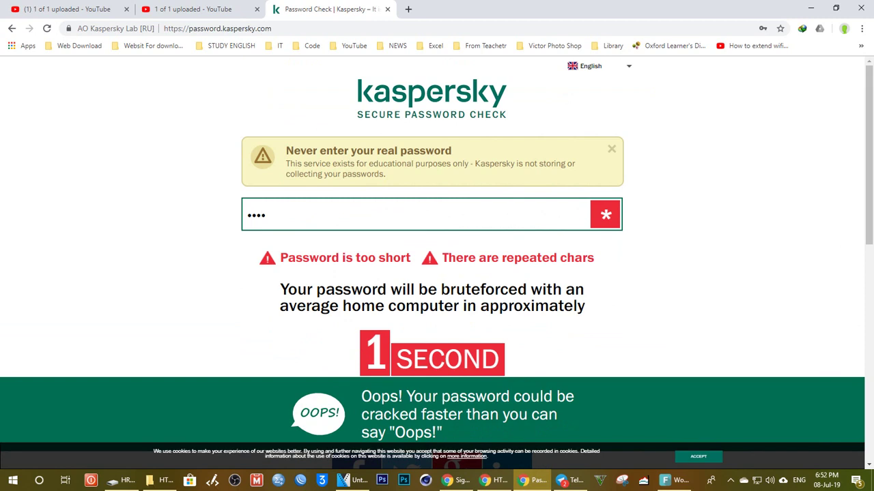
{"action": "type", "text": "a"}
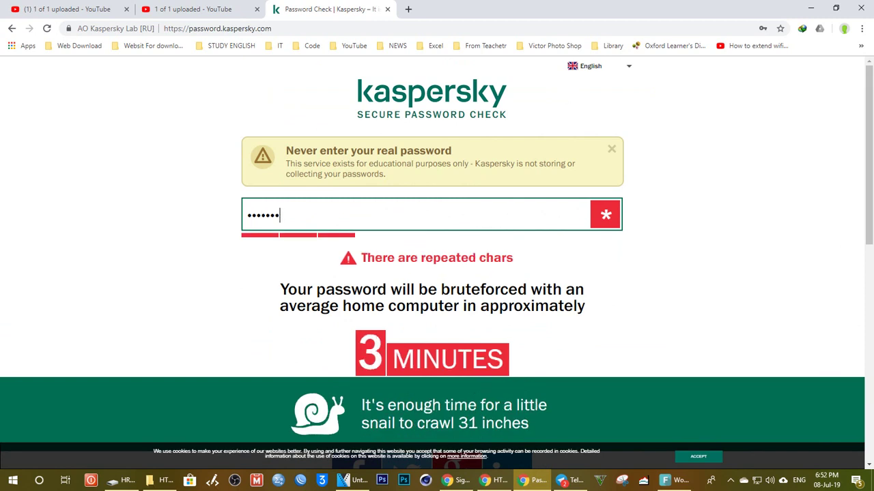
{"action": "type", "text": "a"}
Clear the box and test a 16-character sample password, rated at 217 centuries
{"action": "key", "text": "BackSpace"}
{"action": "key", "text": "BackSpace"}
{"action": "key", "text": "BackSpace"}
{"action": "key", "text": "BackSpace"}
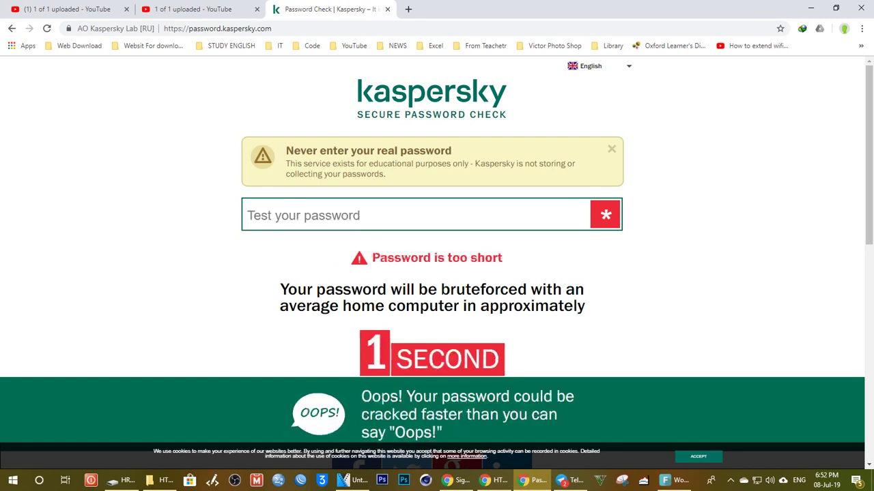
{"action": "type", "text": "a"}
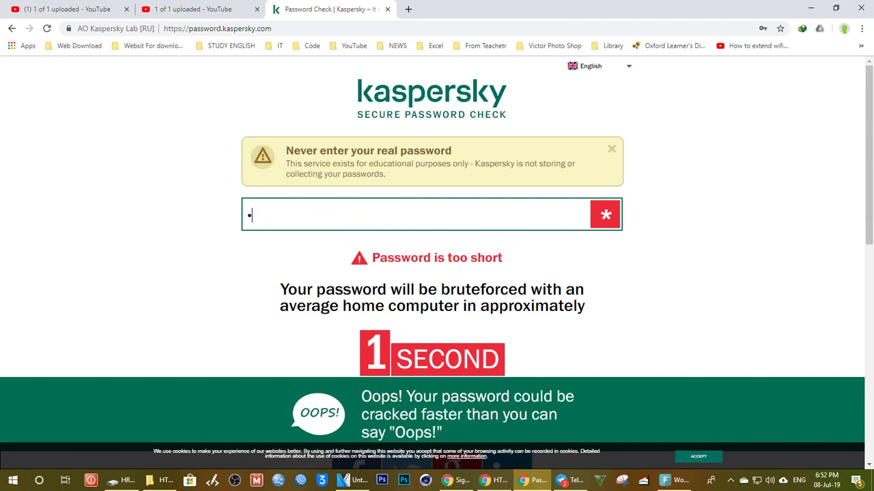
{"action": "type", "text": "b"}
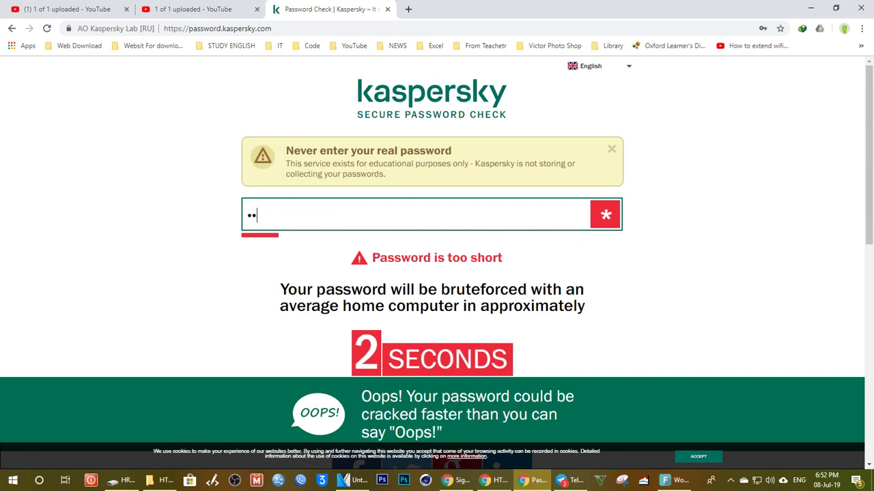
{"action": "type", "text": "cdefgh"}
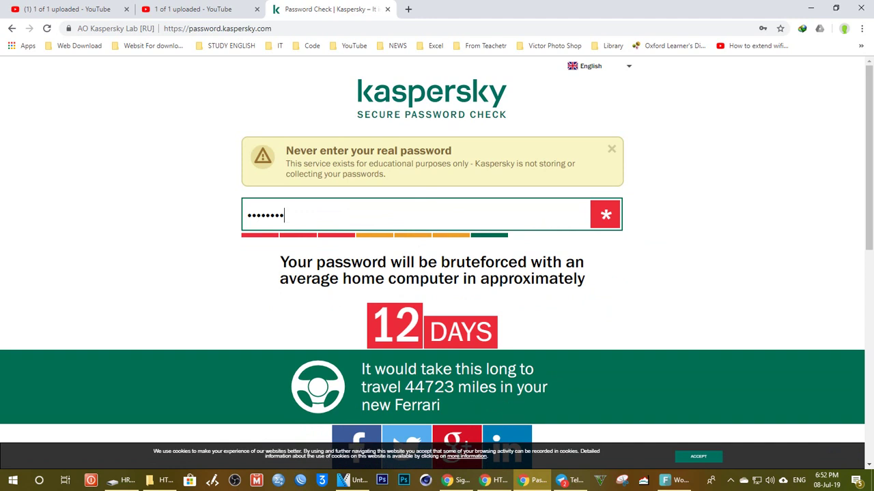
{"action": "type", "text": "abcdefg"}
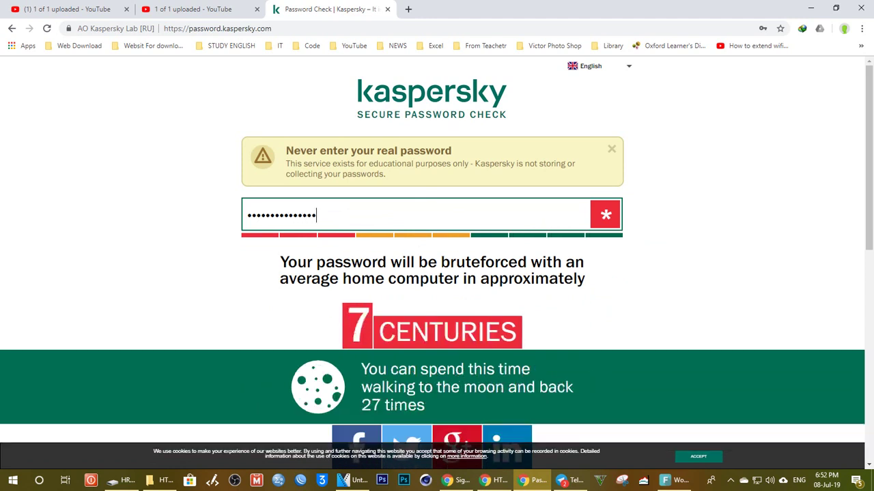
{"action": "type", "text": "h"}
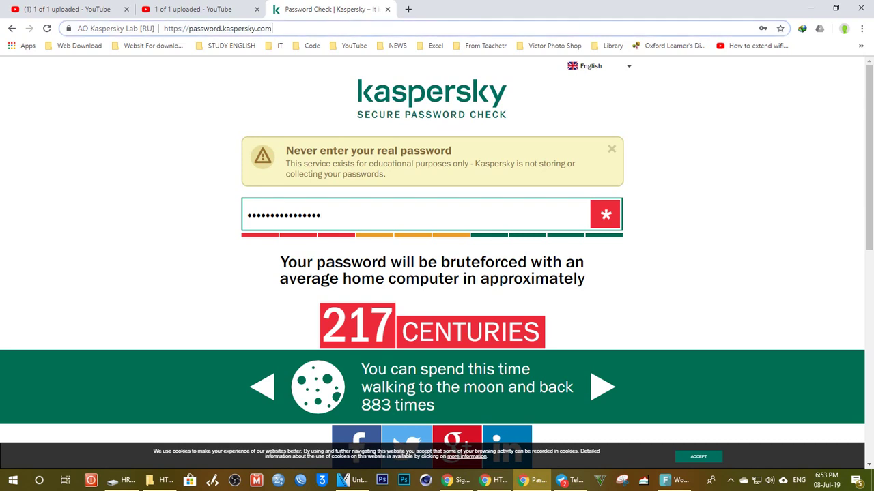
Enter 'Charater symbol number' in the address bar without submitting, then switch to the YouTube tab
{"action": "left_click", "coordinate": [217, 29]}
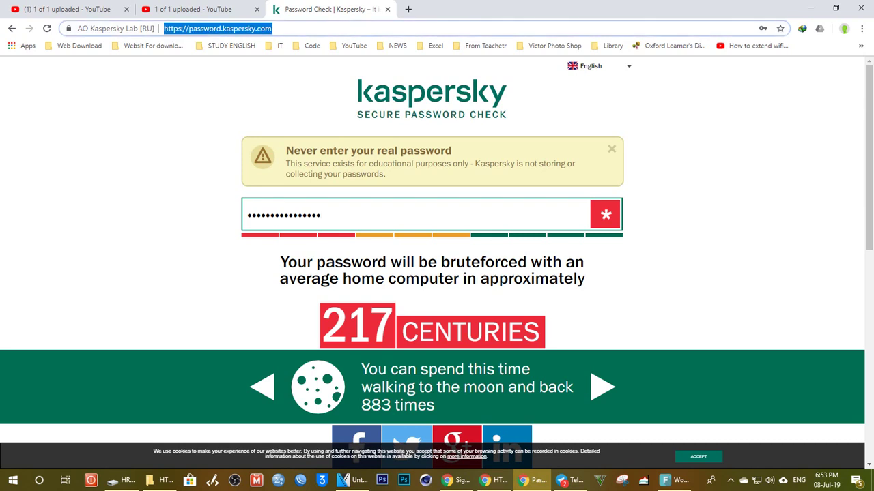
{"action": "type", "text": "Ch"}
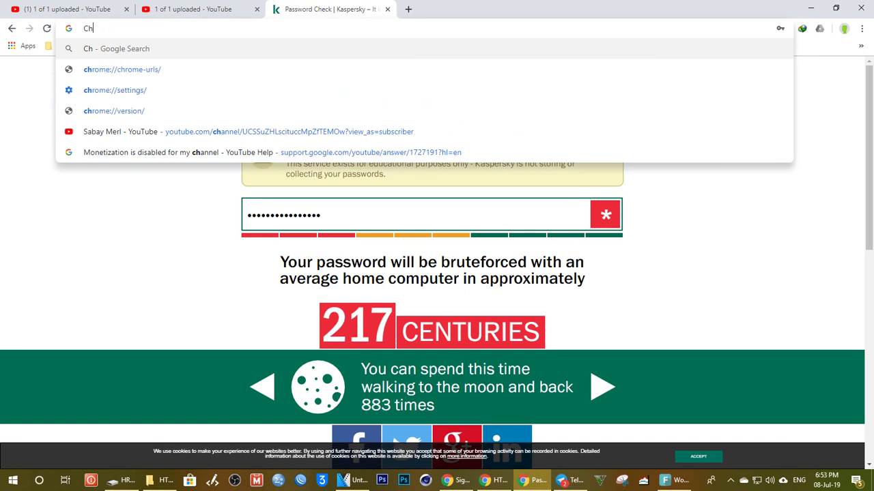
{"action": "type", "text": "arat"}
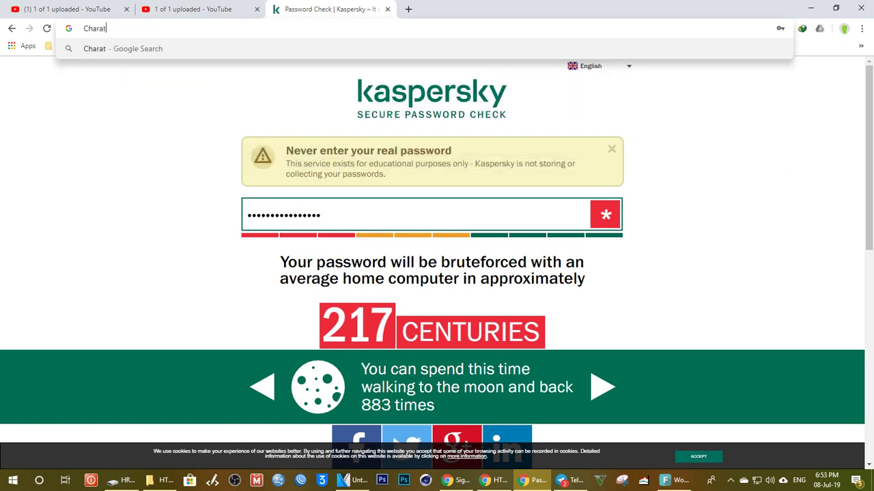
{"action": "type", "text": "er"}
{"action": "type", "text": " sy"}
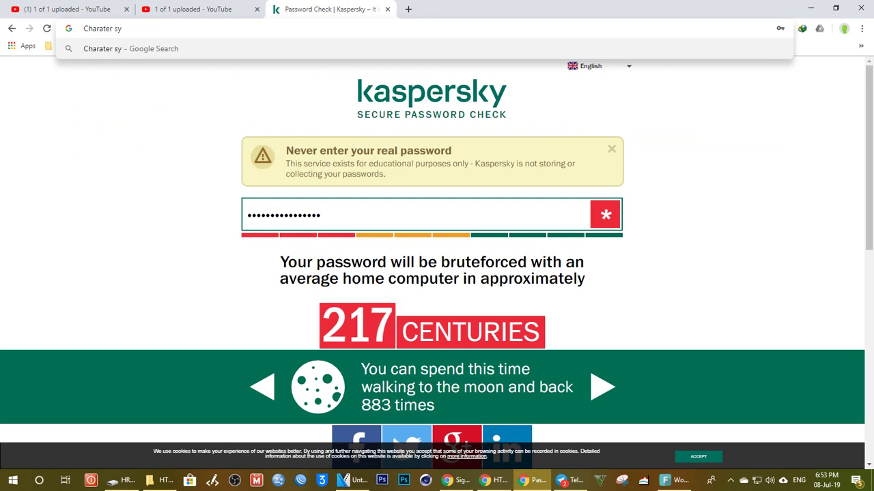
{"action": "type", "text": "mbol"}
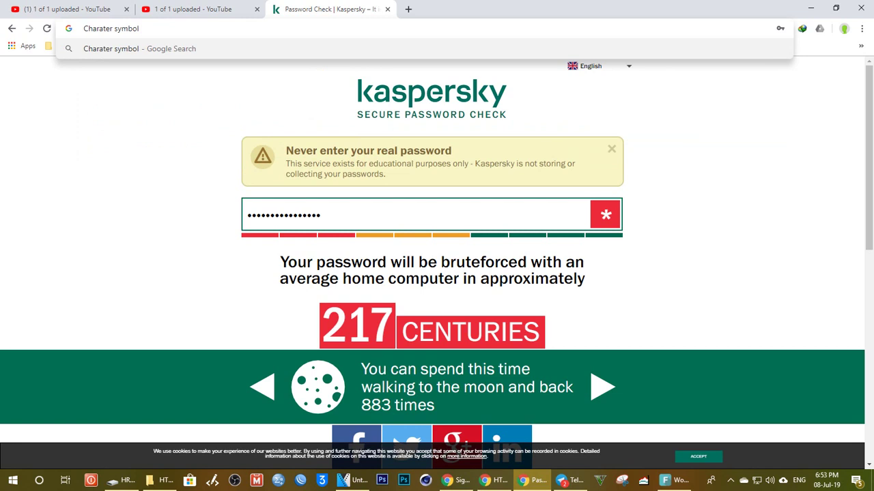
{"action": "type", "text": " numbe"}
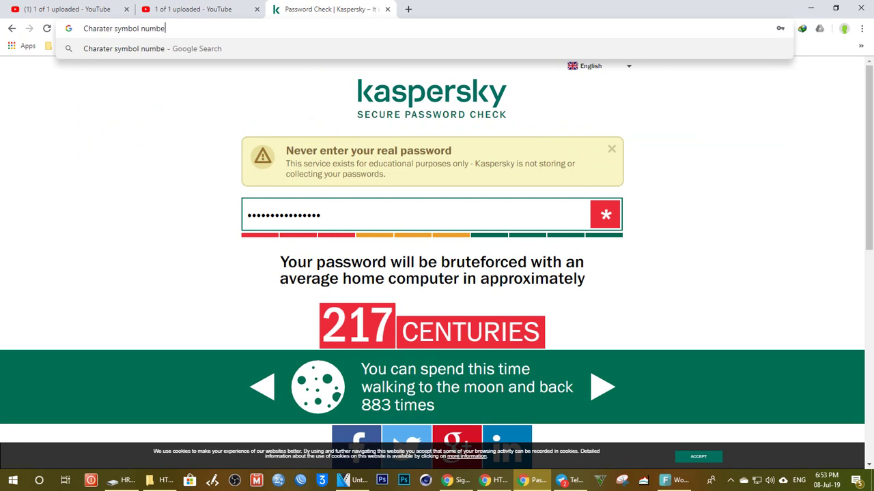
{"action": "type", "text": "r"}
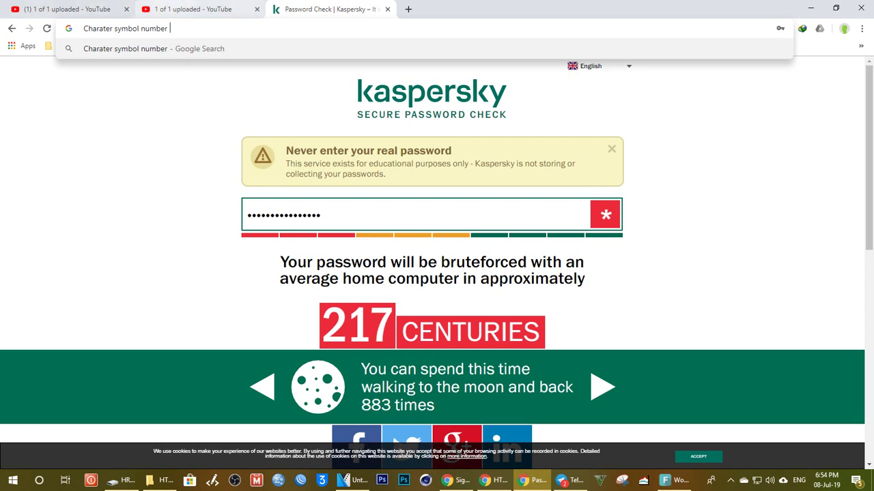
{"action": "left_click", "coordinate": [193, 8]}
Publish the uploaded video's details and open Video Manager from the account menu in a new tab
{"action": "left_click", "coordinate": [666, 106]}
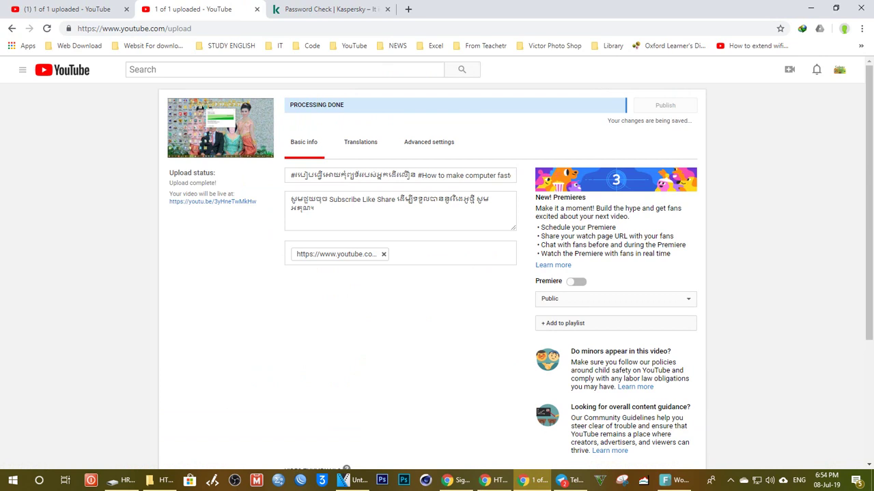
{"action": "left_click", "coordinate": [839, 69]}
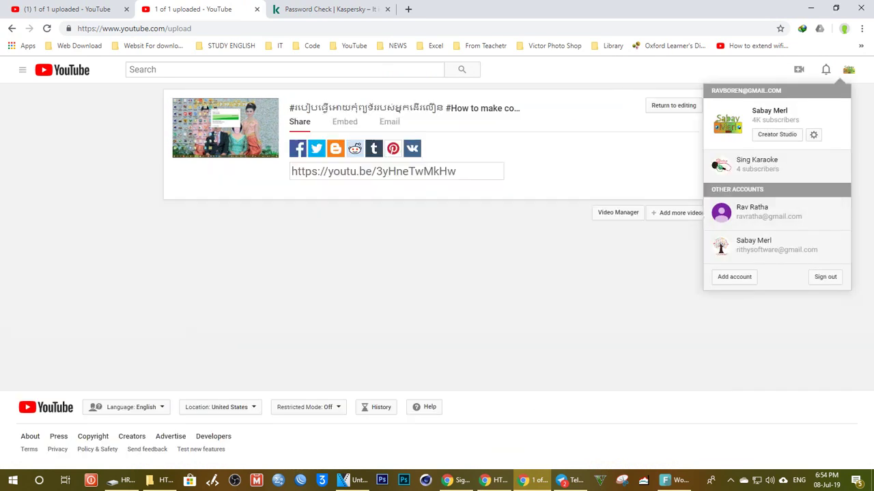
{"action": "left_click", "coordinate": [618, 213]}
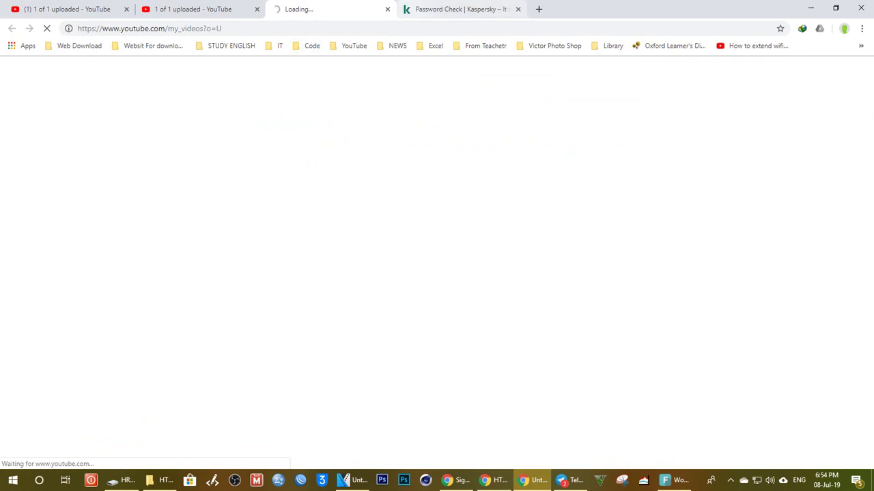